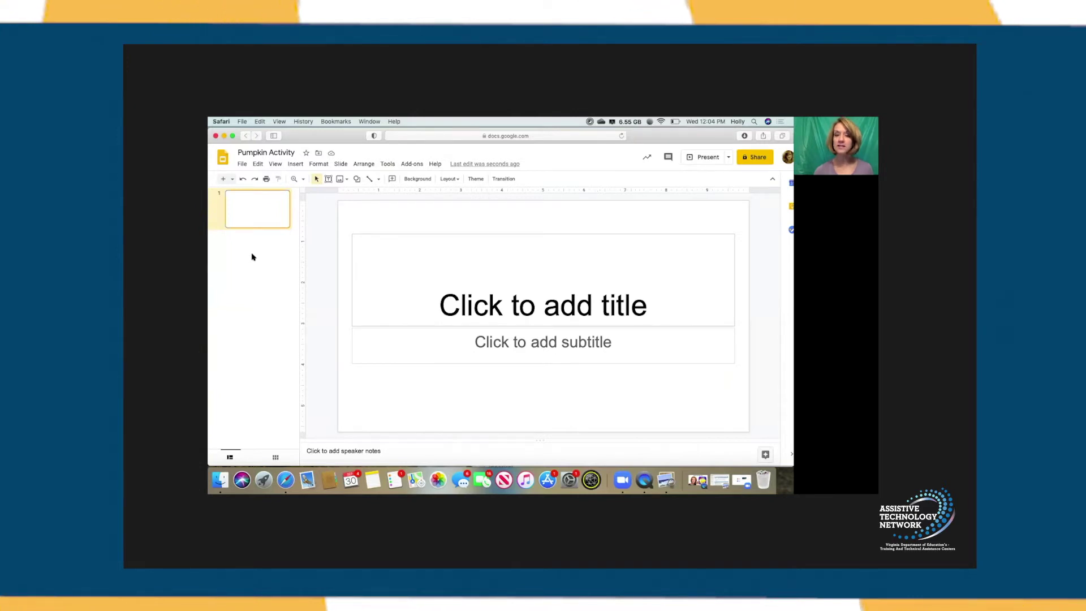
Switch the first slide to the Blank layout.
{"action": "right_click", "coordinate": [263, 220]}
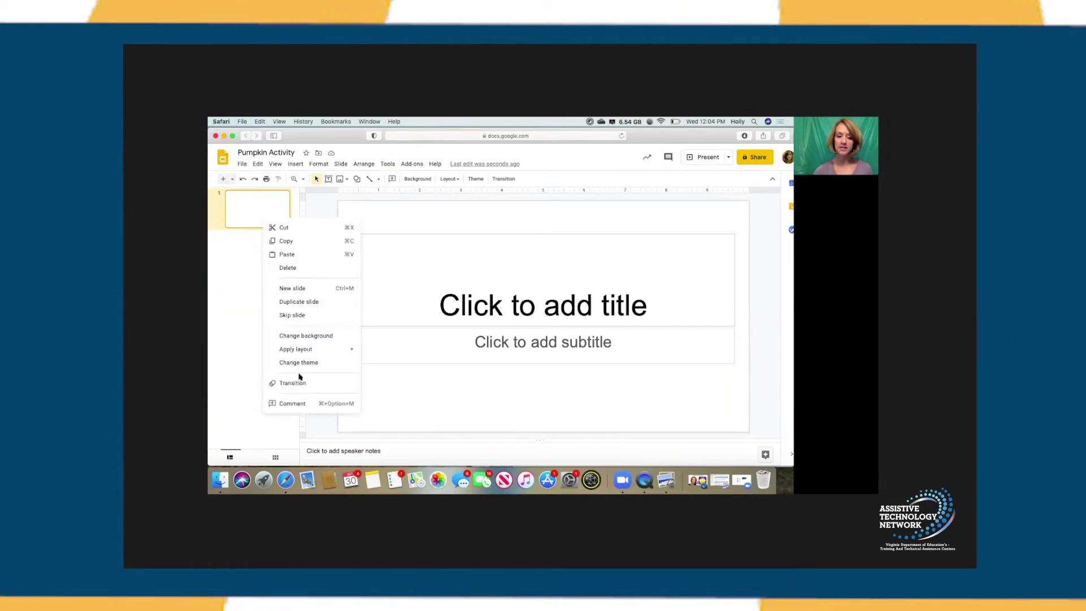
{"action": "mouse_move", "coordinate": [306, 349]}
{"action": "left_click", "coordinate": [440, 323]}
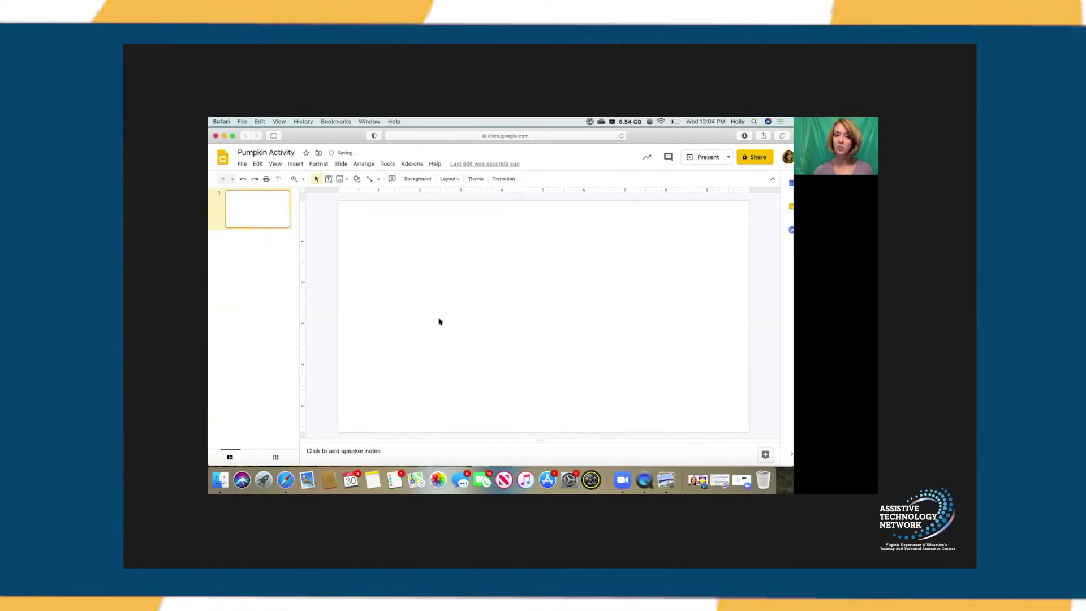
Upload Landscape-With-Barn.jpg and stretch it to fill the whole slide.
{"action": "left_click", "coordinate": [295, 163]}
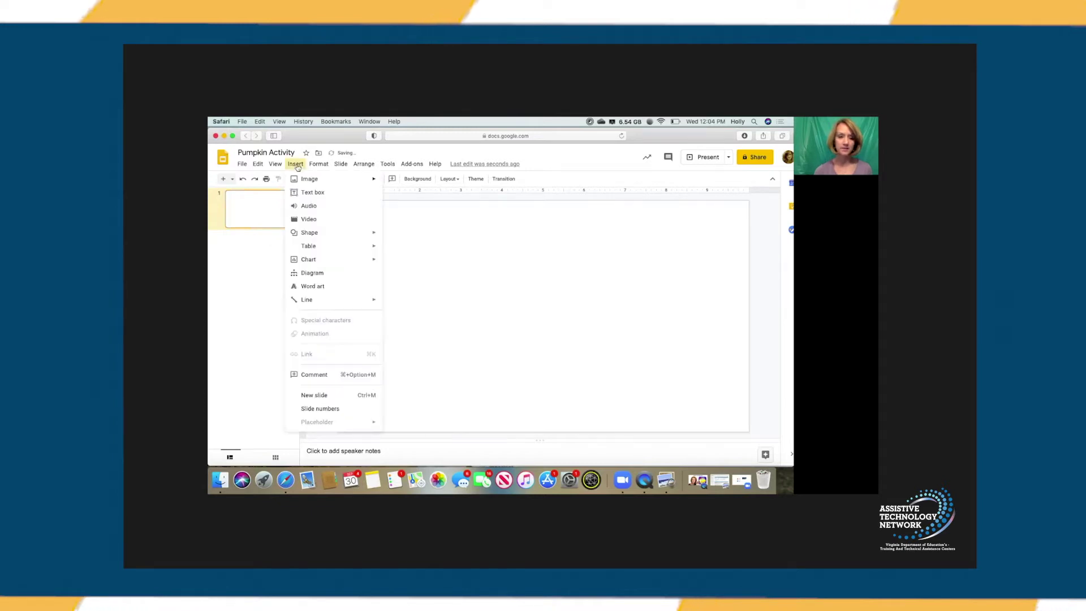
{"action": "mouse_move", "coordinate": [312, 182]}
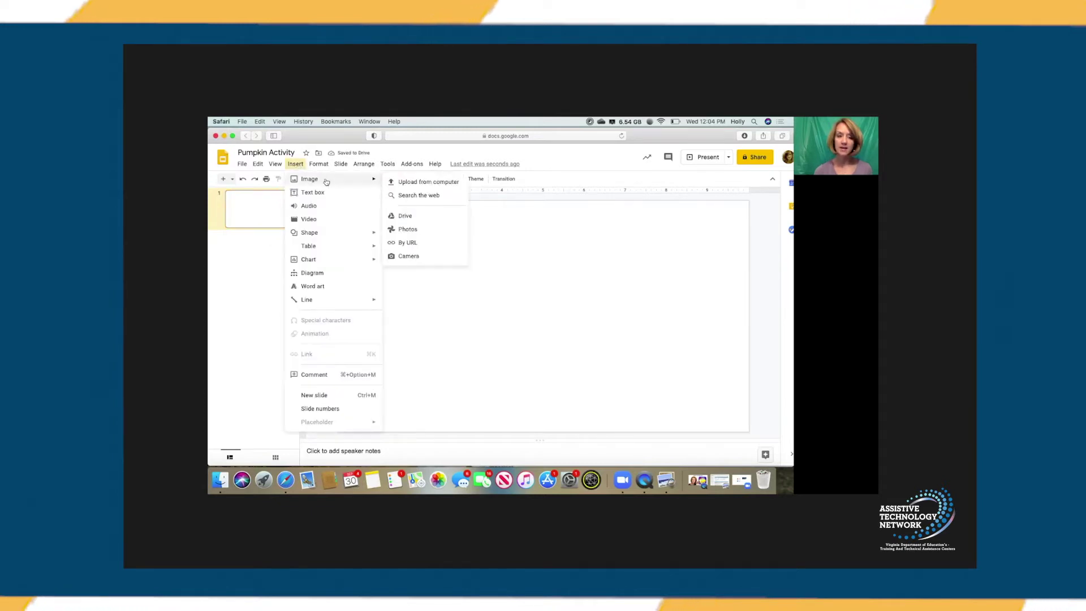
{"action": "left_click", "coordinate": [400, 182]}
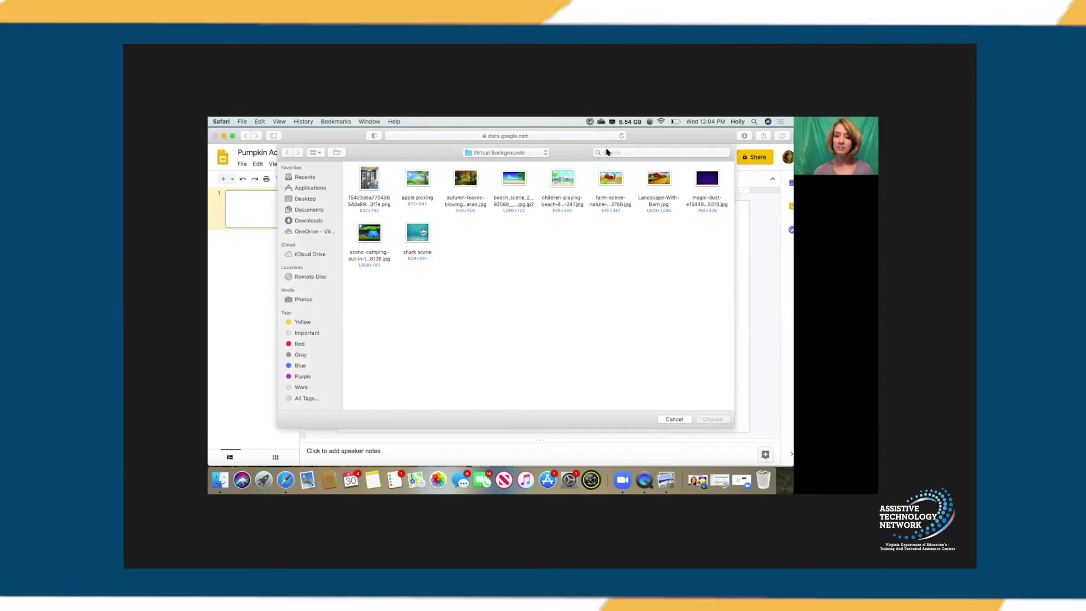
{"action": "left_click", "coordinate": [658, 180]}
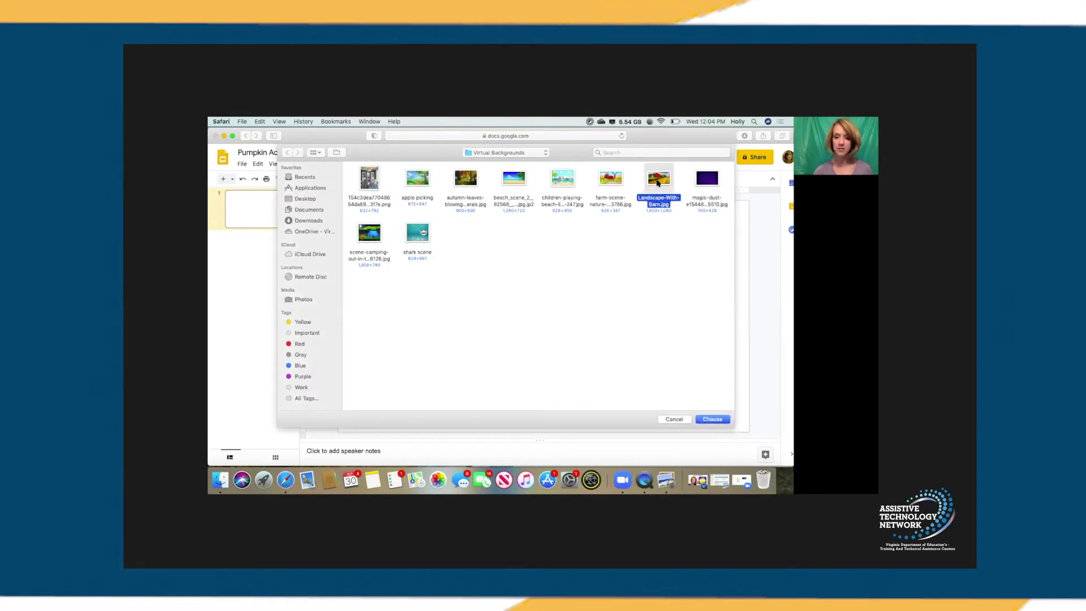
{"action": "double_click", "coordinate": [658, 180]}
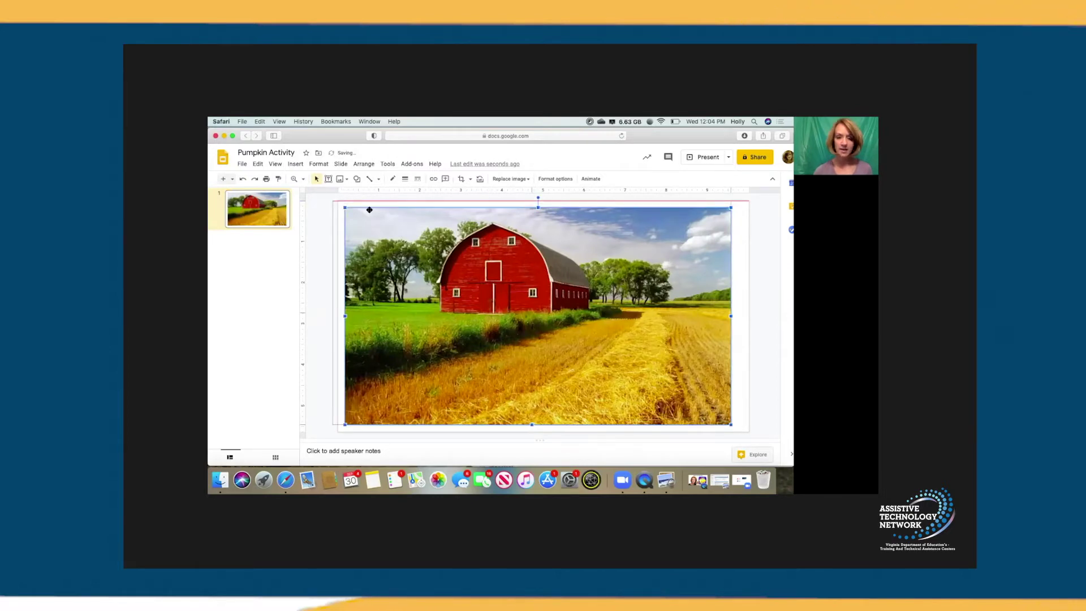
{"action": "left_click_drag", "start_coordinate": [341, 205], "coordinate": [332, 200]}
{"action": "left_click_drag", "start_coordinate": [731, 424], "coordinate": [748, 433]}
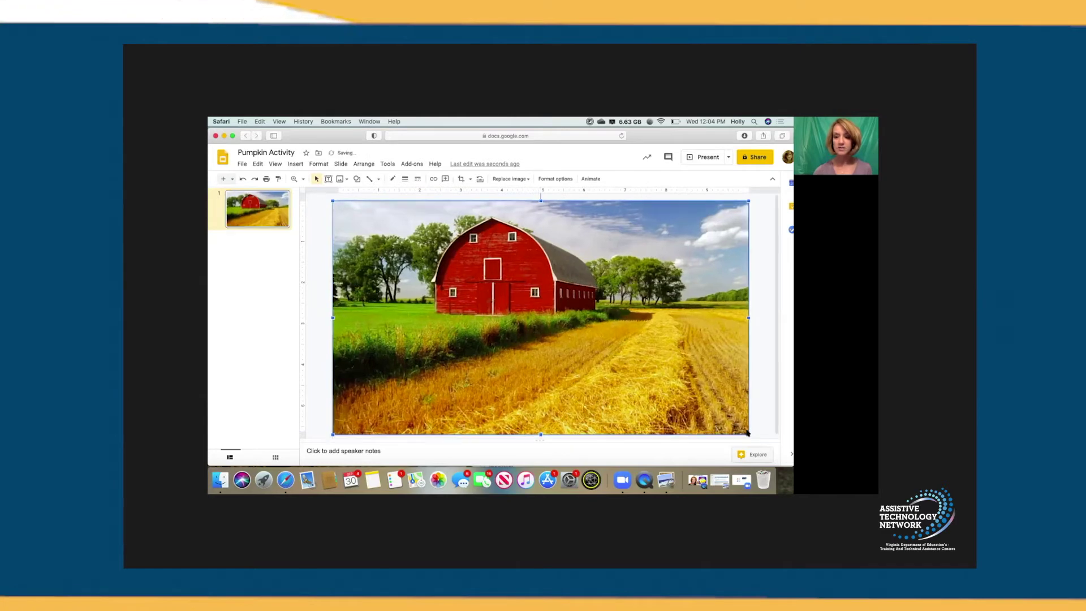
{"action": "left_click", "coordinate": [768, 407]}
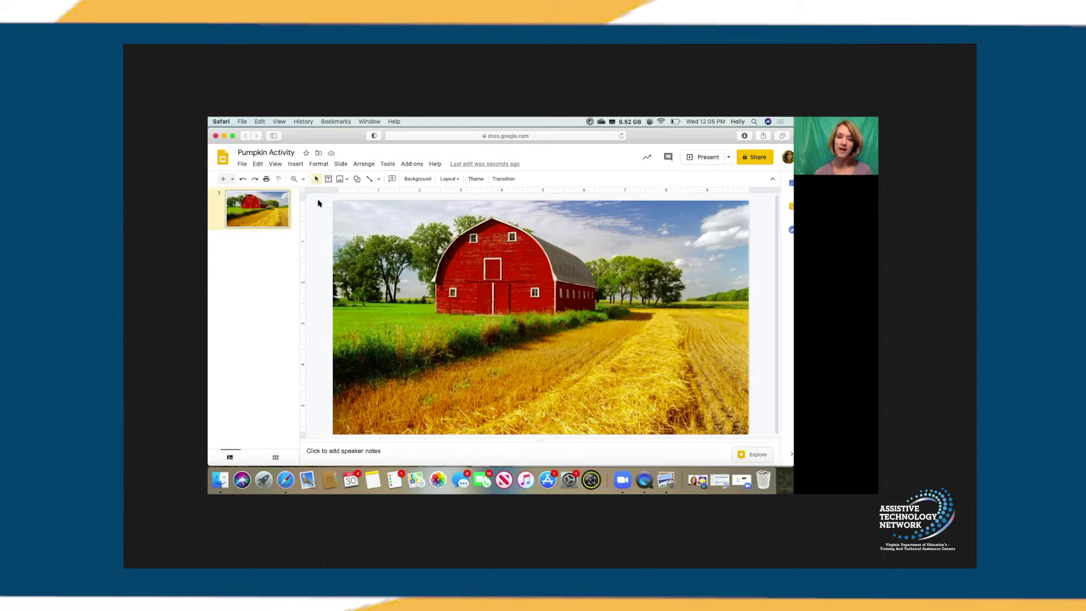
{"action": "left_click", "coordinate": [393, 168]}
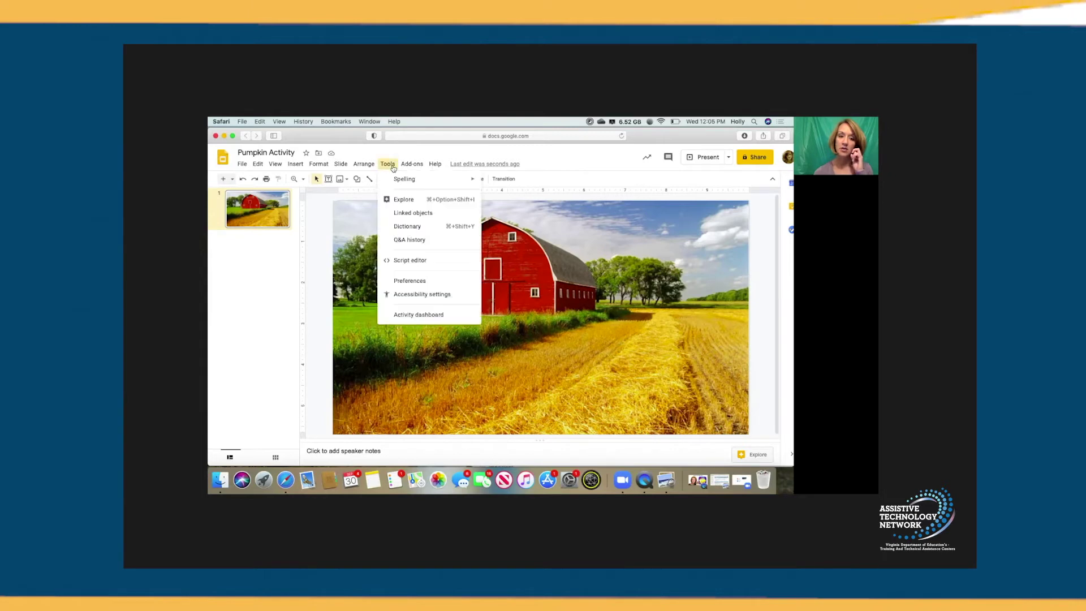
Search Explore images for 'wagon transparent background' and preview the grey wooden wagon.
{"action": "left_click", "coordinate": [403, 199]}
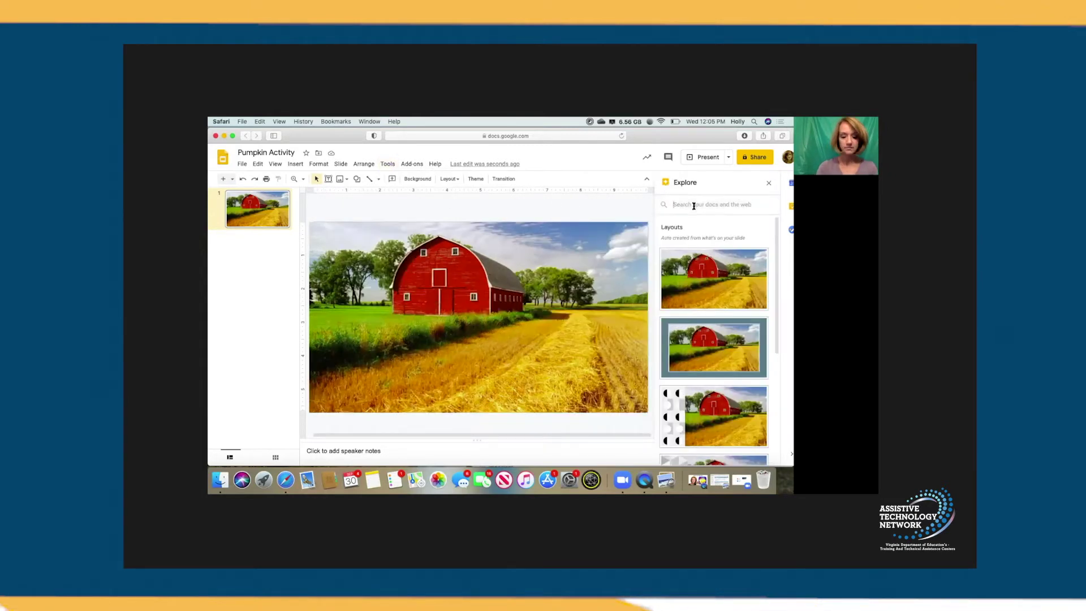
{"action": "type", "text": "wagon"}
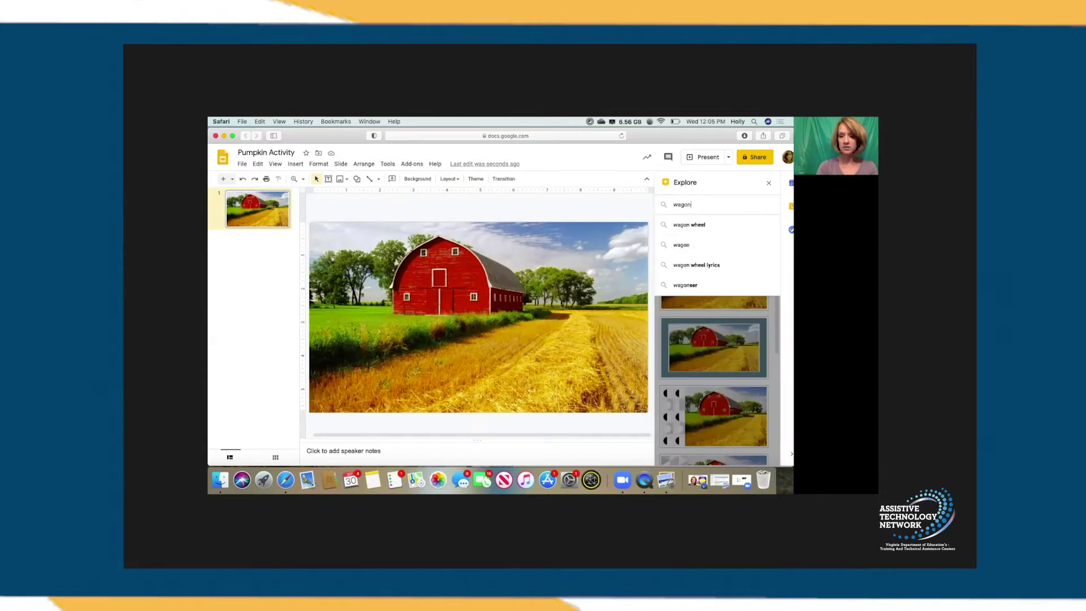
{"action": "type", "text": " transparent background"}
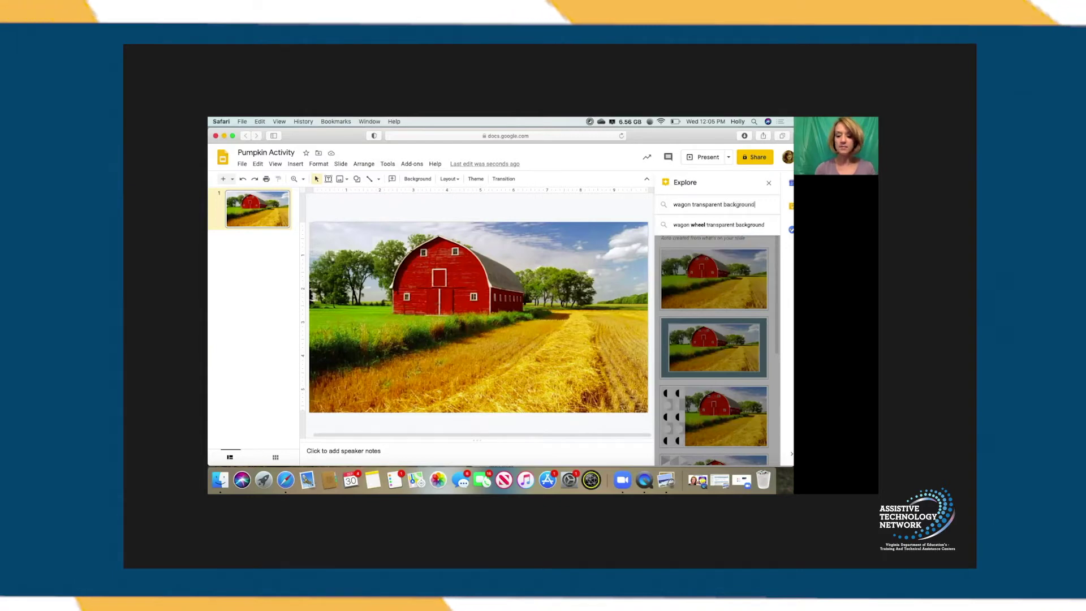
{"action": "key", "text": "Return"}
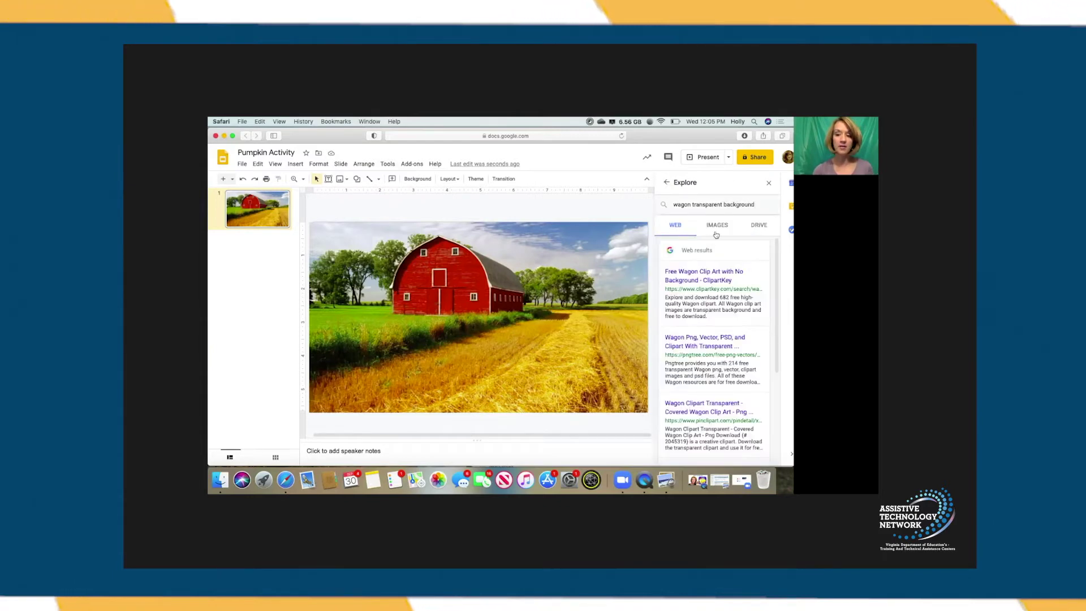
{"action": "left_click", "coordinate": [717, 227]}
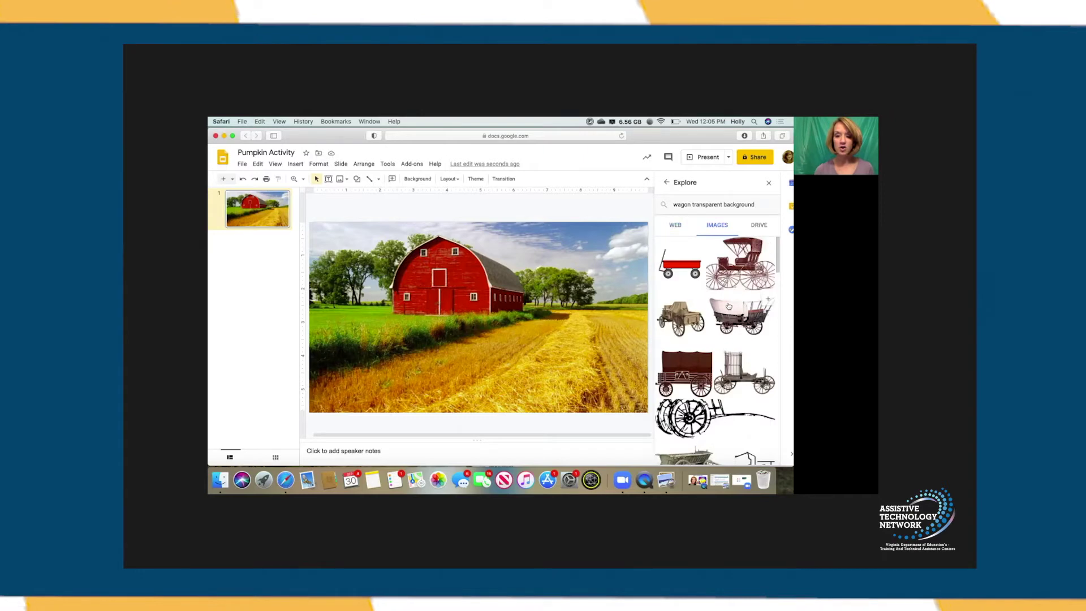
{"action": "scroll", "coordinate": [735, 337], "scroll_direction": "down", "scroll_amount": 4}
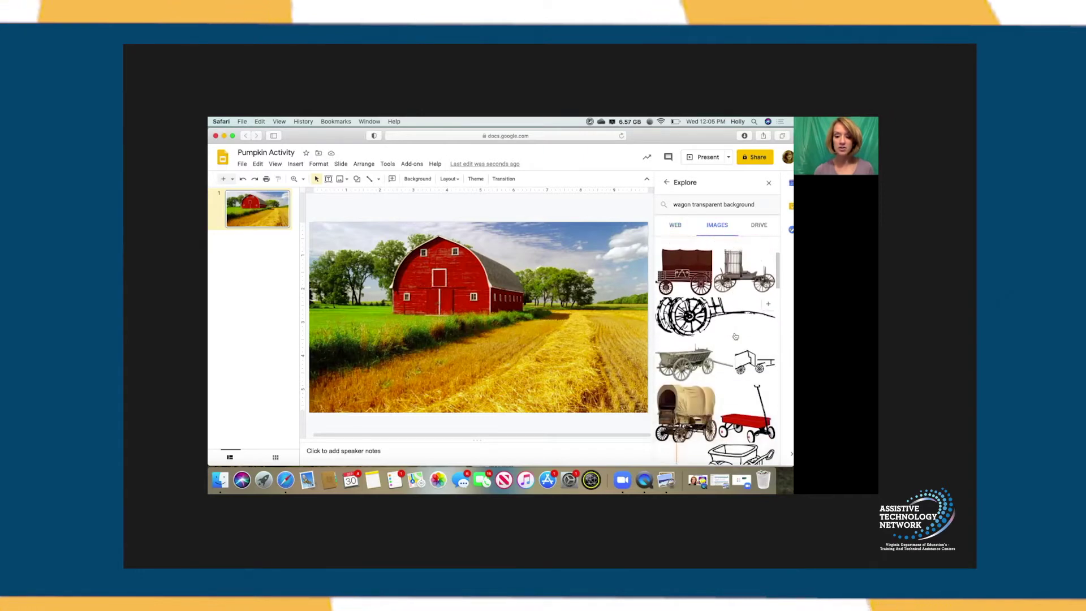
{"action": "left_click", "coordinate": [695, 354]}
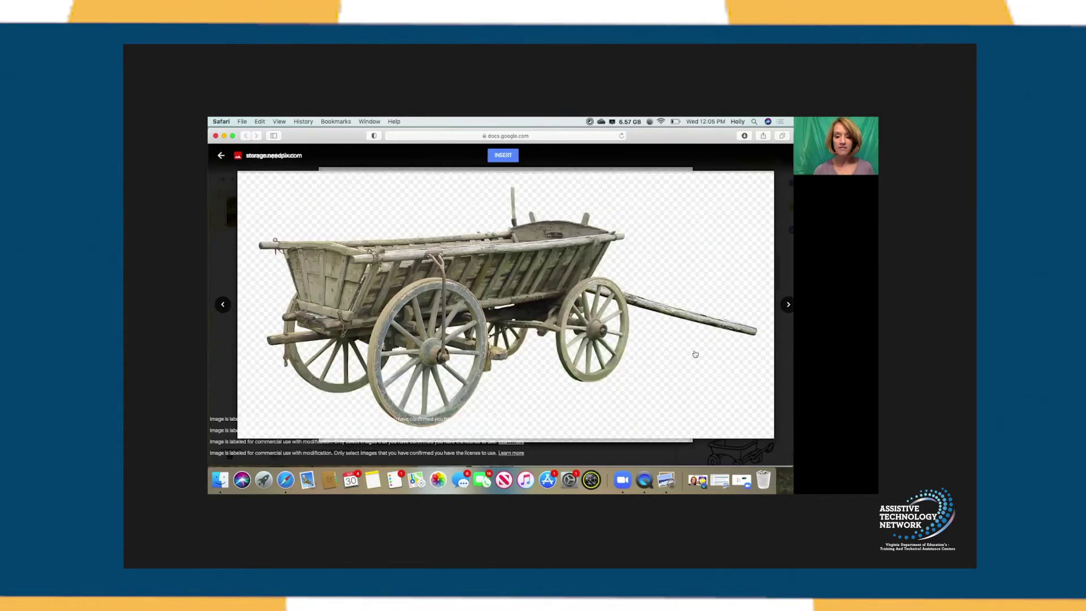
Insert the wagon cutout, shrink it, and nudge it onto the grass at left.
{"action": "left_click", "coordinate": [505, 156]}
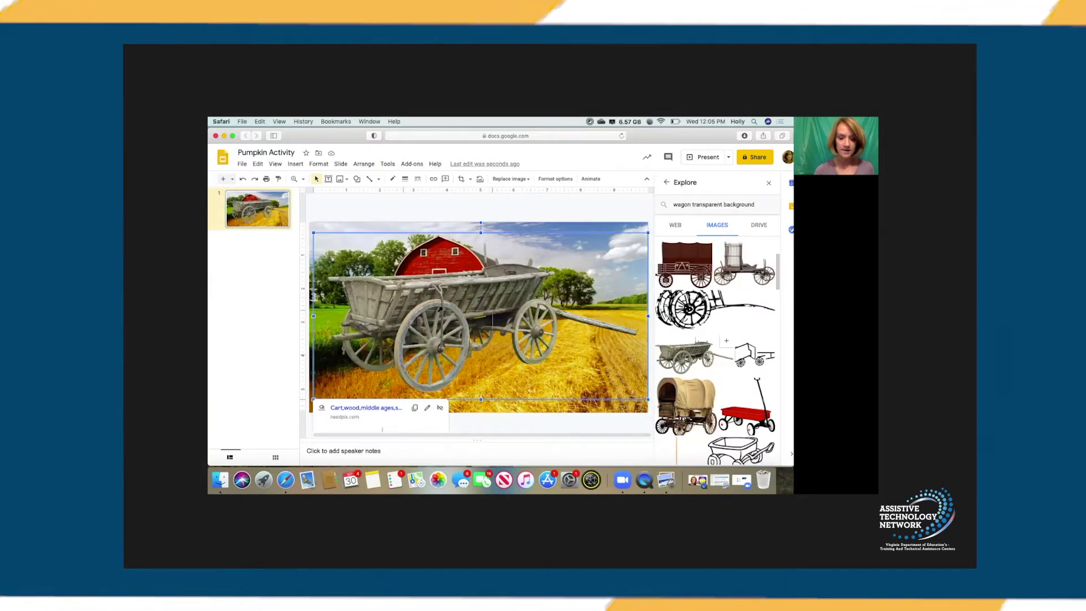
{"action": "left_click_drag", "start_coordinate": [649, 232], "coordinate": [493, 310]}
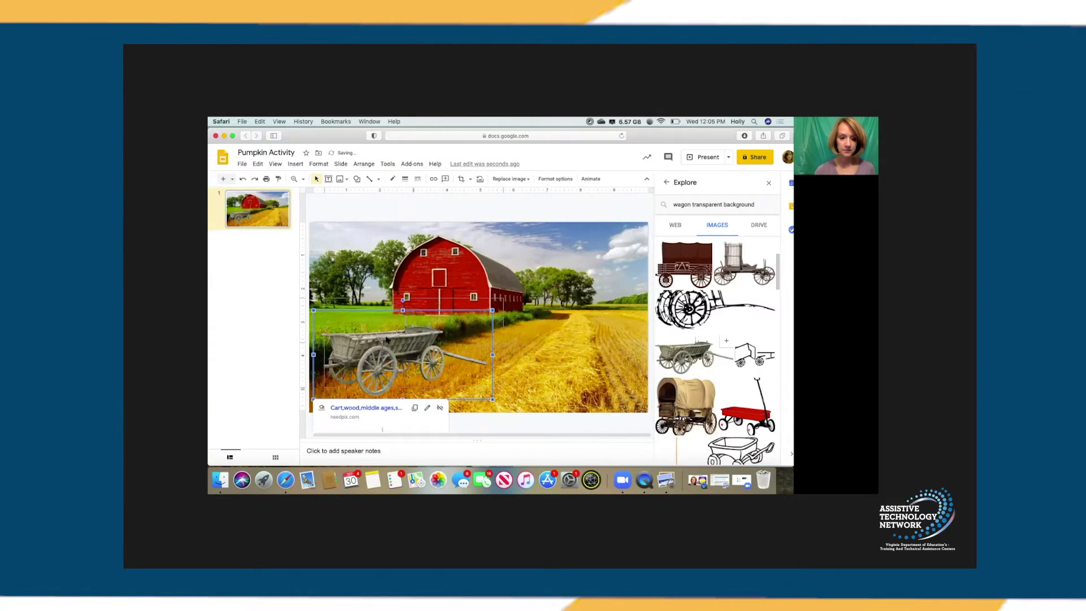
{"action": "left_click_drag", "start_coordinate": [377, 352], "coordinate": [387, 339]}
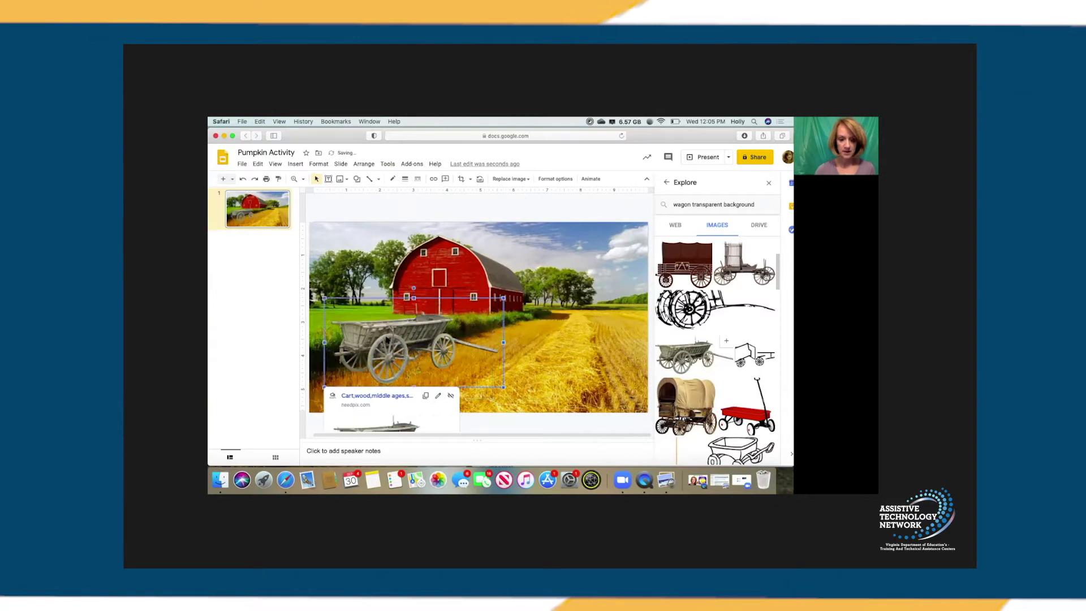
{"action": "left_click", "coordinate": [544, 364]}
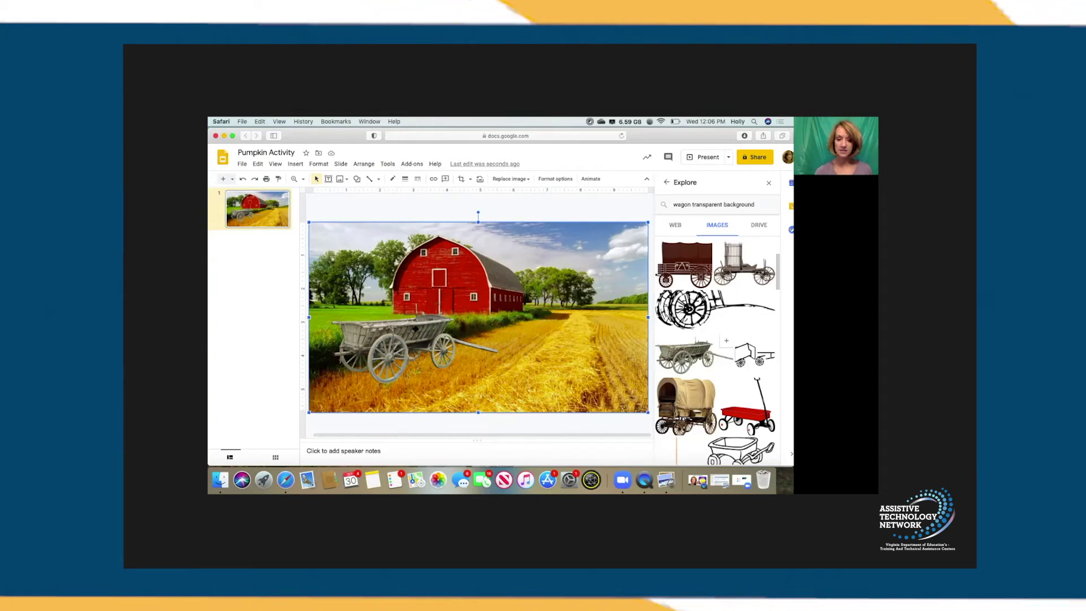
Duplicate the wagon and place the copy beside the original.
{"action": "right_click", "coordinate": [416, 329]}
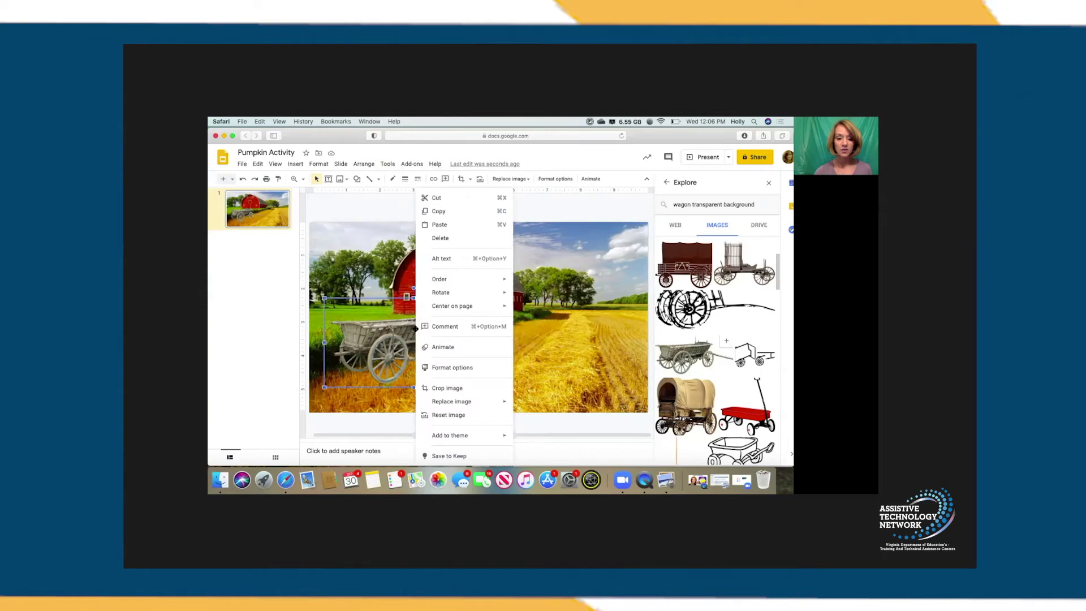
{"action": "left_click", "coordinate": [452, 214]}
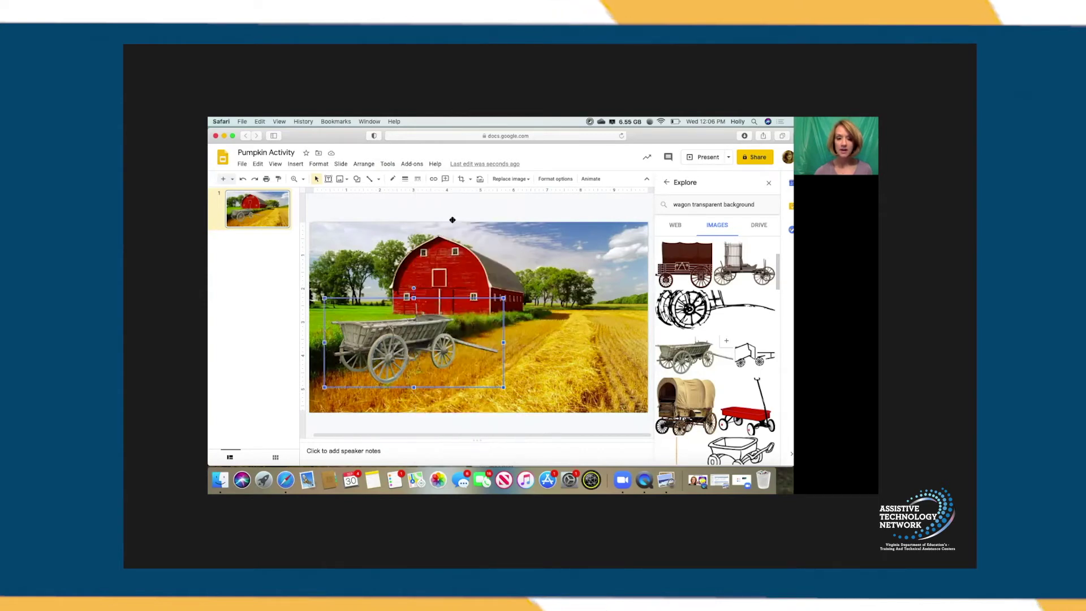
{"action": "key", "text": "super+v"}
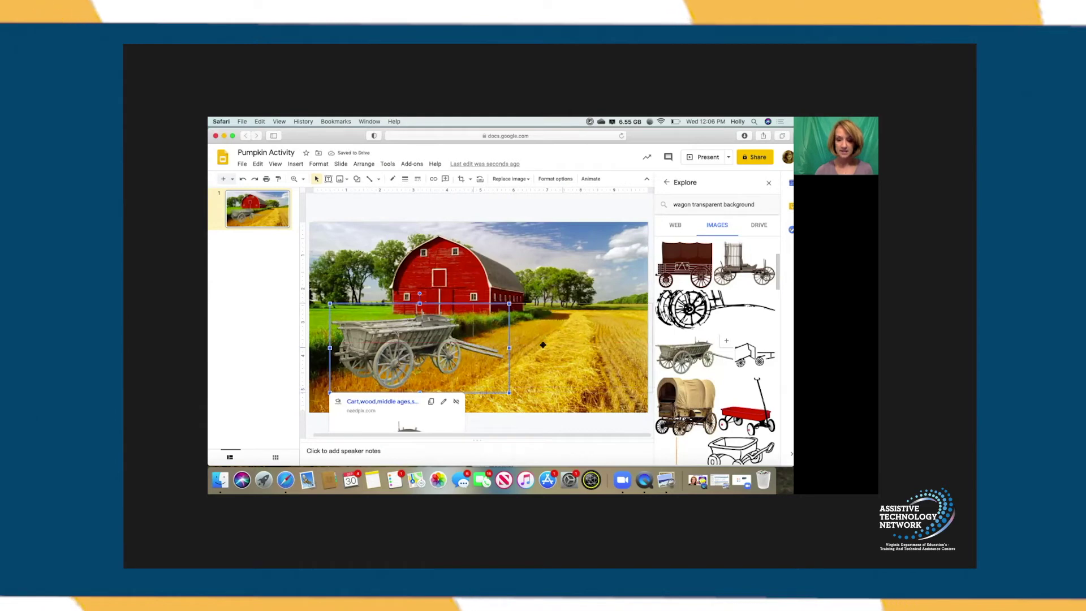
{"action": "left_click_drag", "start_coordinate": [474, 335], "coordinate": [613, 334]}
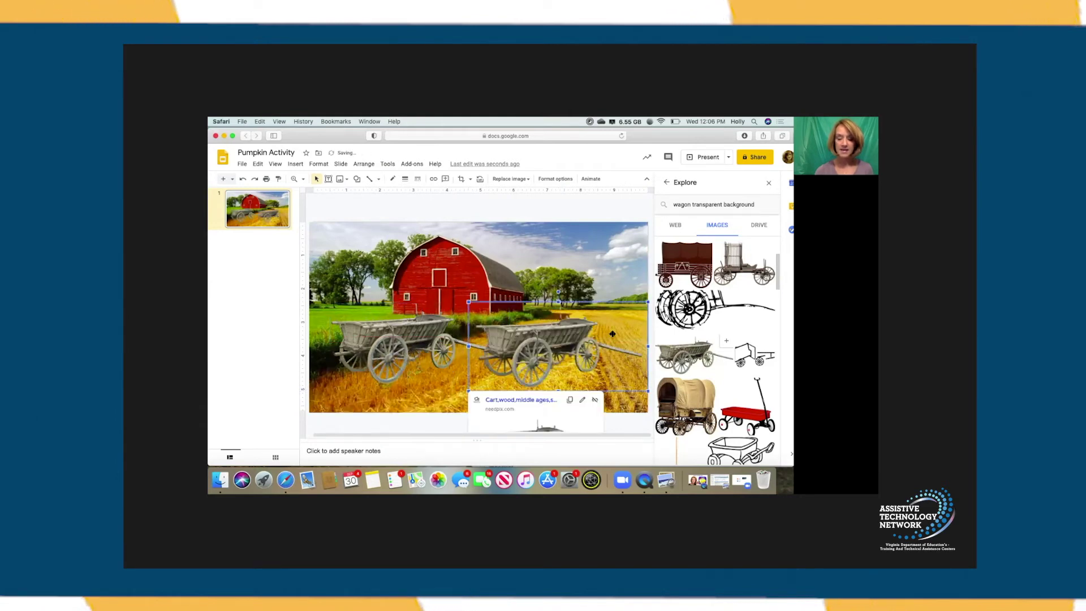
Flip the wagon copy horizontally, then reselect the mirrored copy.
{"action": "right_click", "coordinate": [613, 333]}
{"action": "mouse_move", "coordinate": [639, 293]}
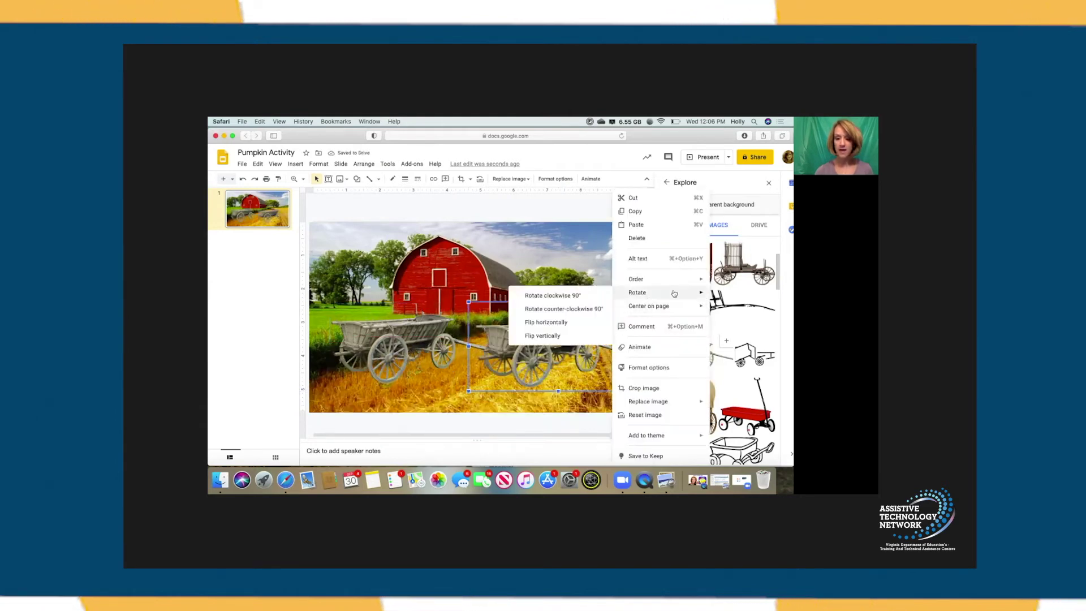
{"action": "left_click", "coordinate": [575, 322]}
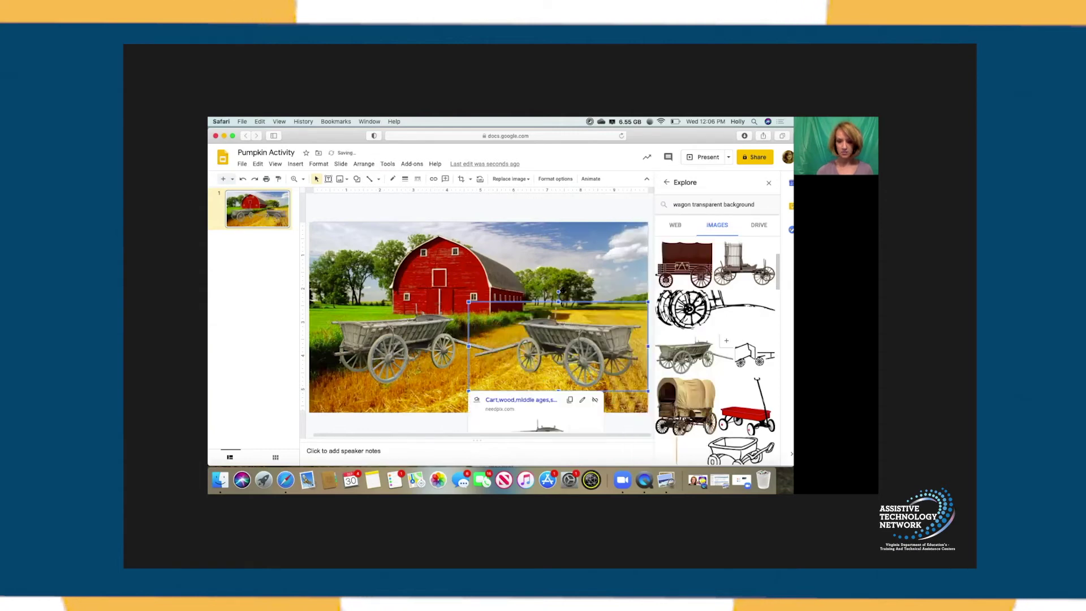
{"action": "left_click", "coordinate": [603, 258]}
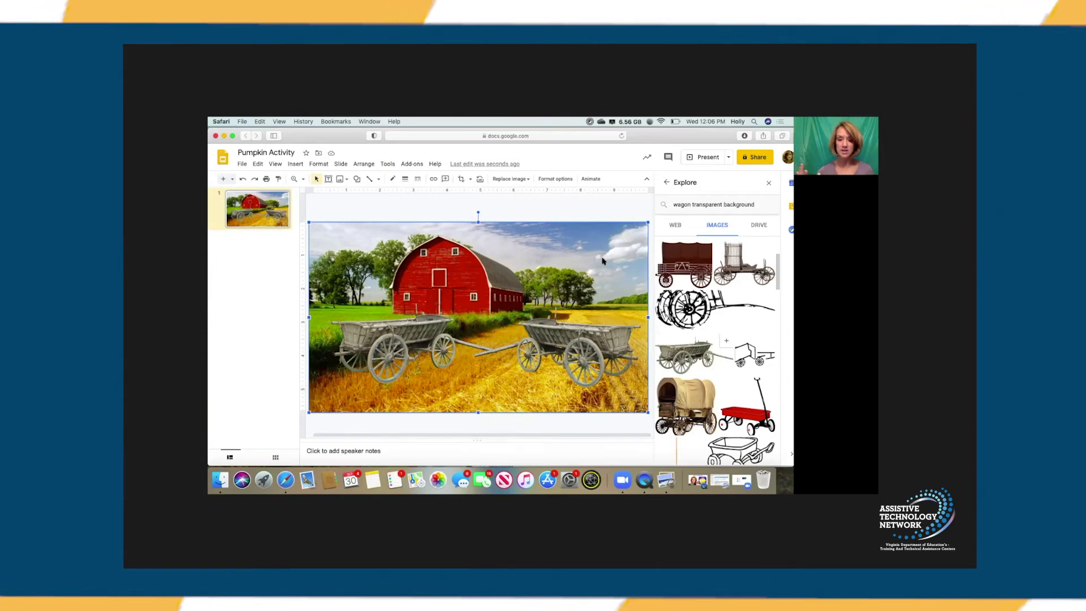
{"action": "left_click", "coordinate": [595, 206]}
{"action": "left_click", "coordinate": [572, 338]}
Delete the mirrored copy, then enlarge the wagon and move it right onto the wheat field.
{"action": "key", "text": "Delete"}
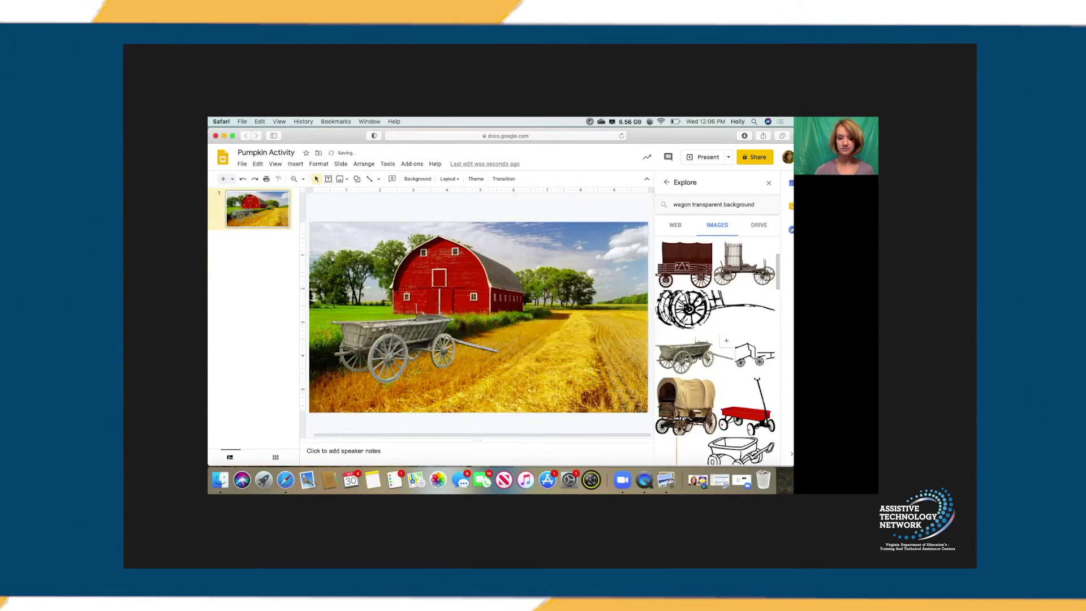
{"action": "left_click", "coordinate": [487, 379]}
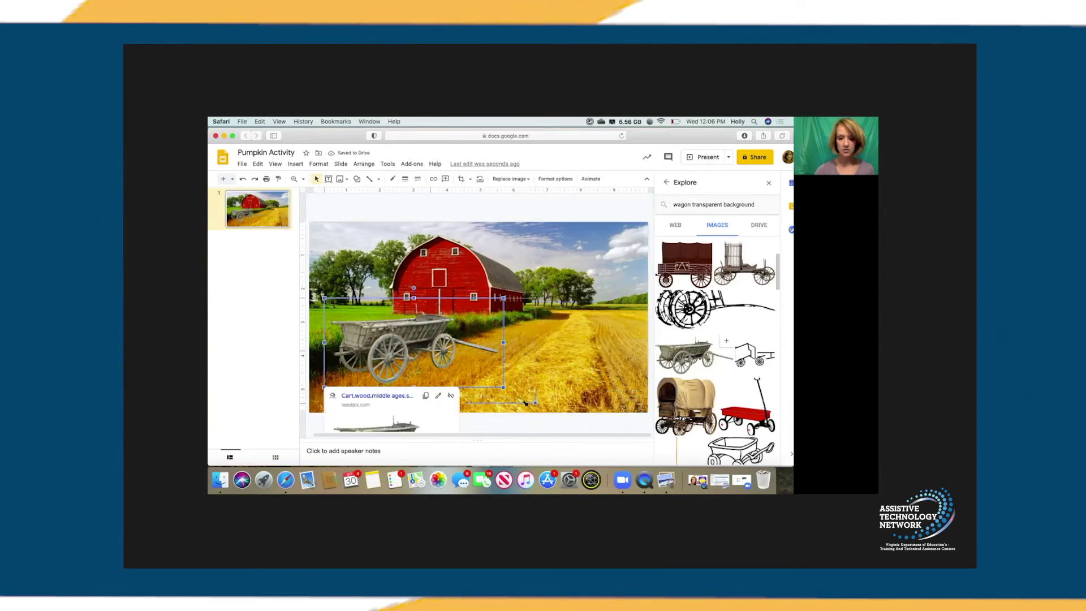
{"action": "left_click_drag", "start_coordinate": [526, 403], "coordinate": [527, 403]}
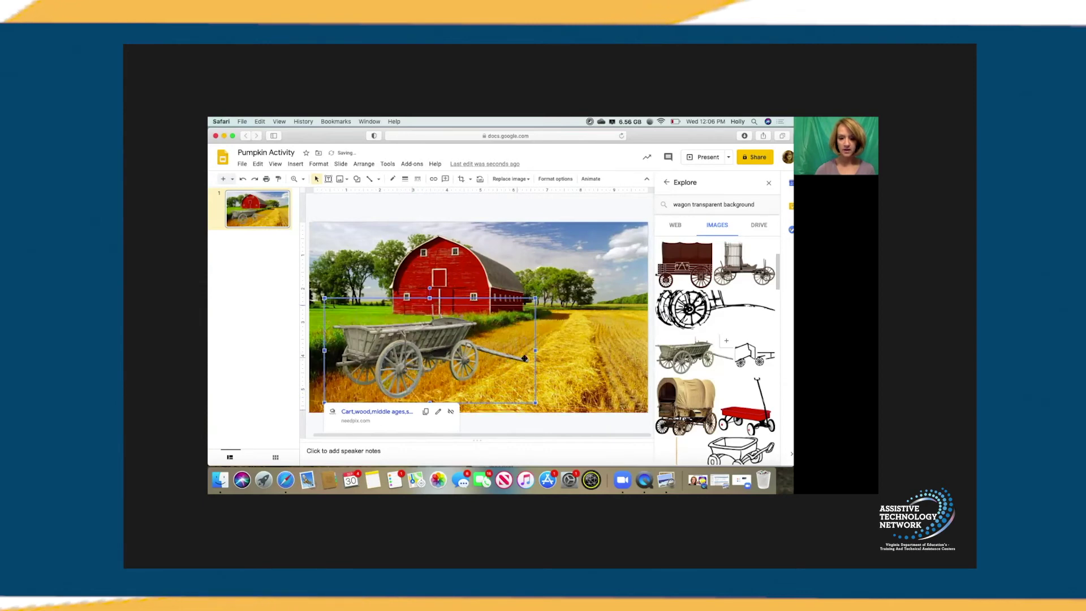
{"action": "left_click_drag", "start_coordinate": [532, 359], "coordinate": [643, 354]}
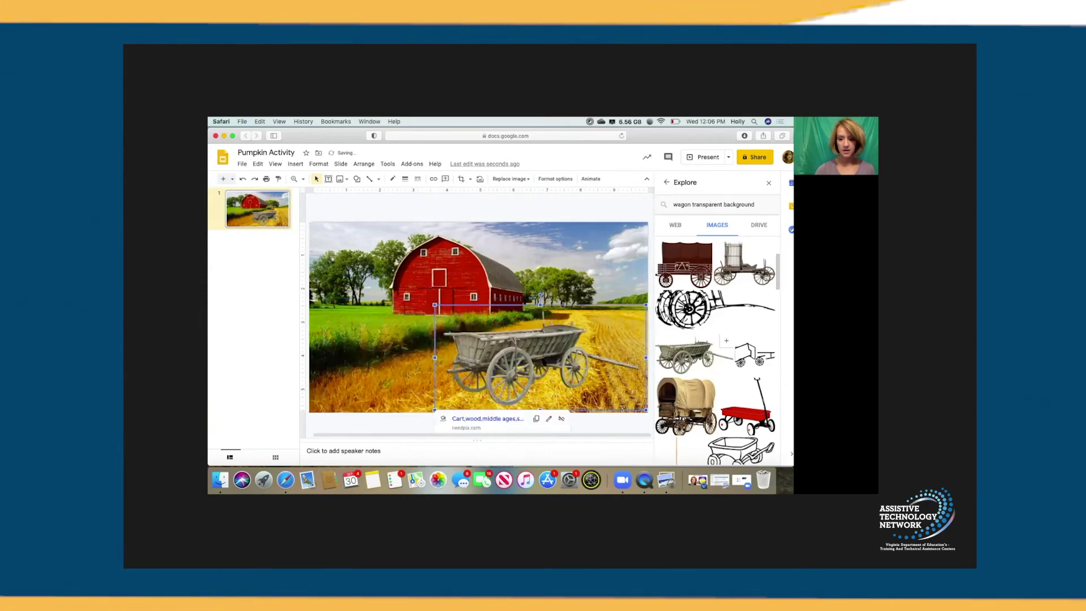
{"action": "left_click", "coordinate": [585, 260]}
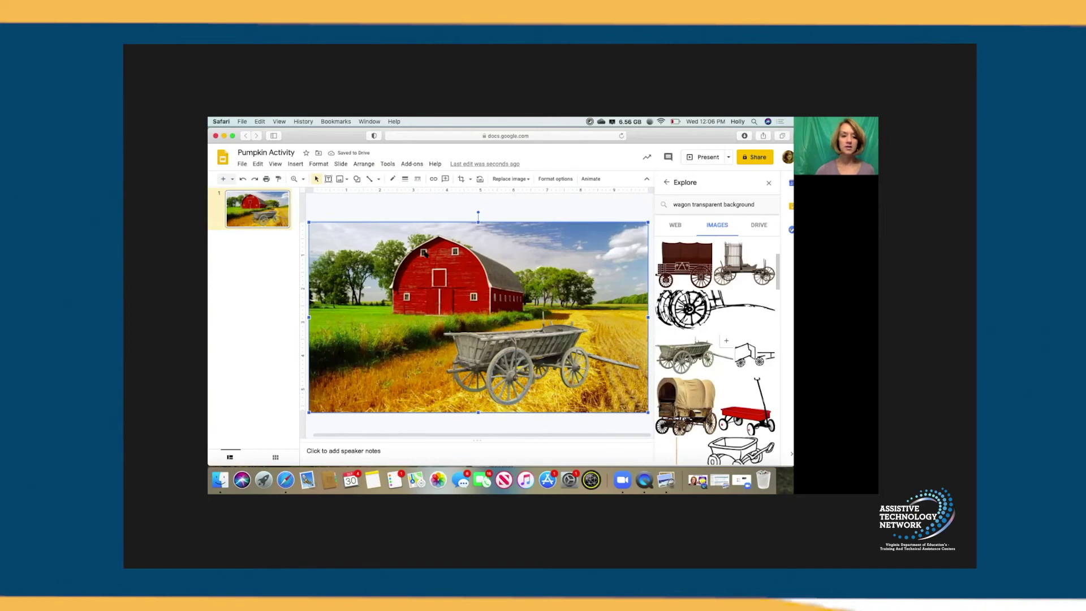
{"action": "left_click", "coordinate": [247, 168]}
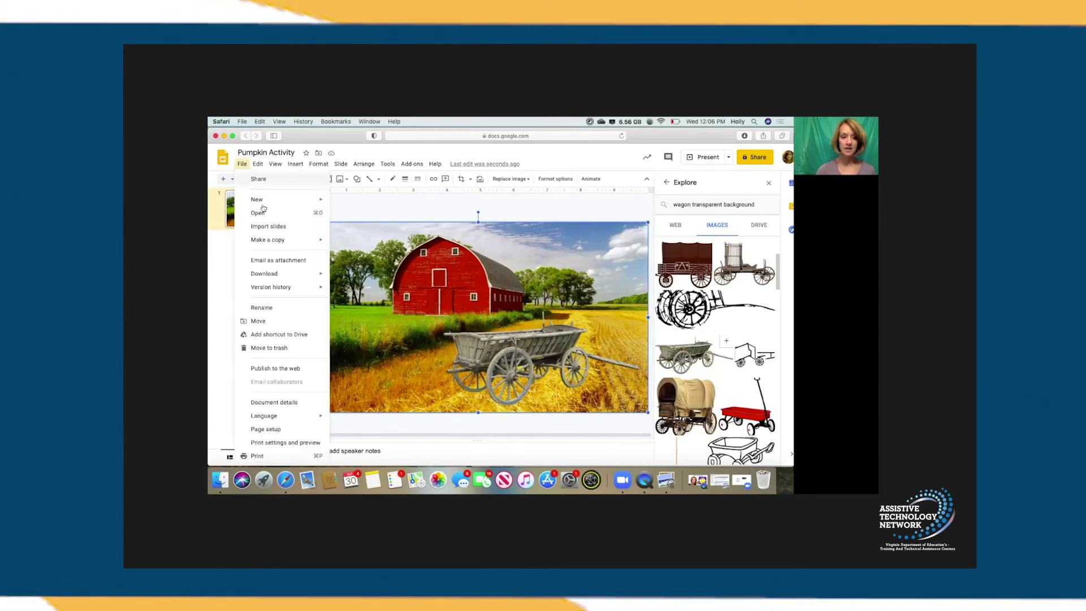
Download the current slide as a JPEG image (.jpg).
{"action": "mouse_move", "coordinate": [278, 277]}
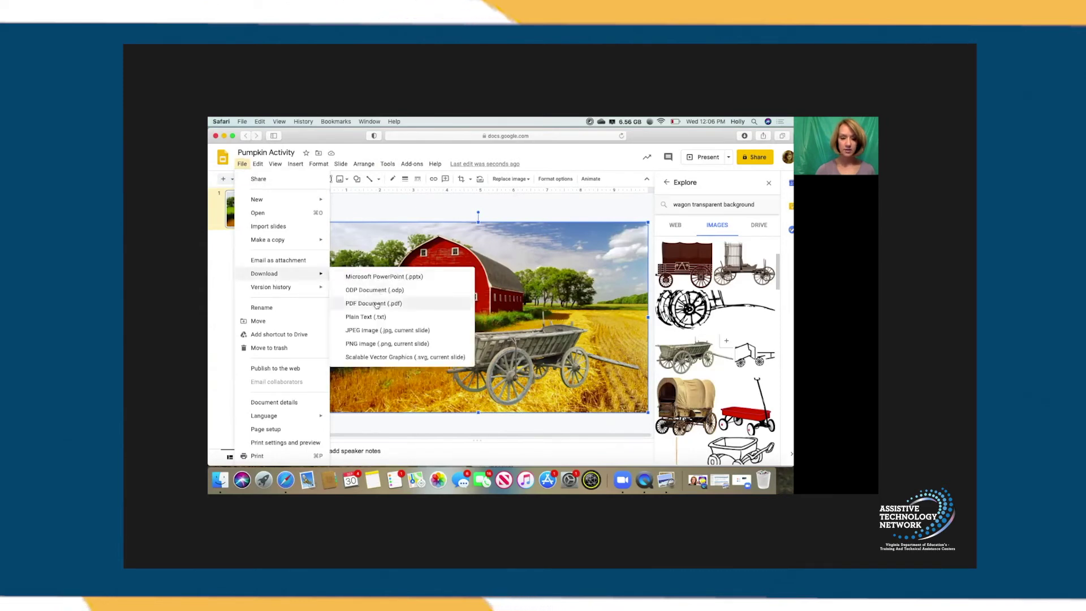
{"action": "left_click", "coordinate": [379, 333]}
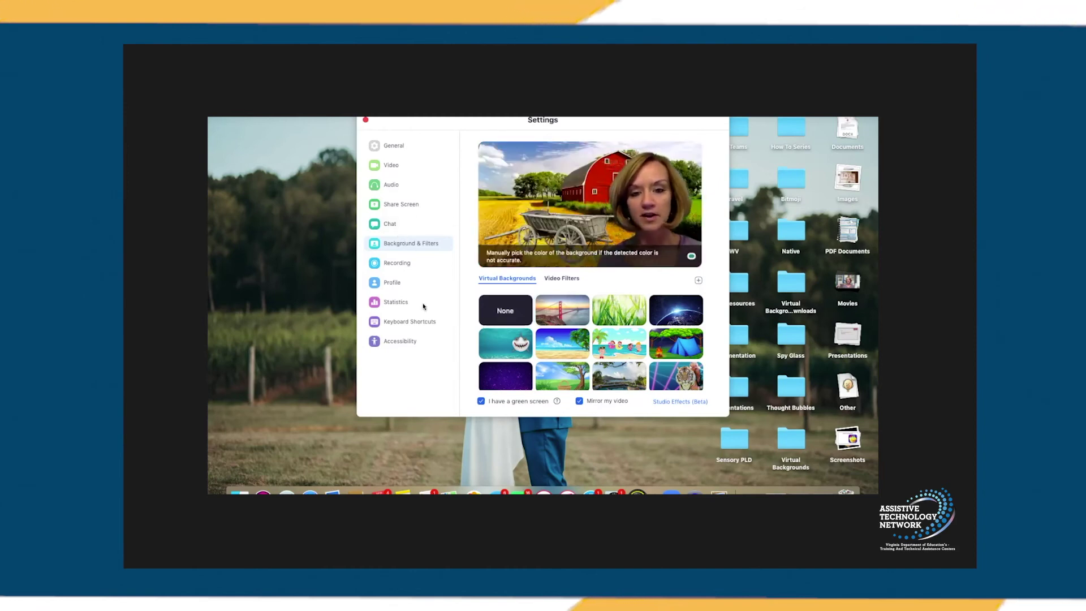
Scroll Zoom's Virtual Backgrounds grid to the added barn-and-wagon thumbnail.
{"action": "scroll", "coordinate": [577, 368], "scroll_direction": "down", "scroll_amount": 2}
{"action": "scroll", "coordinate": [577, 368], "scroll_direction": "down", "scroll_amount": 5}
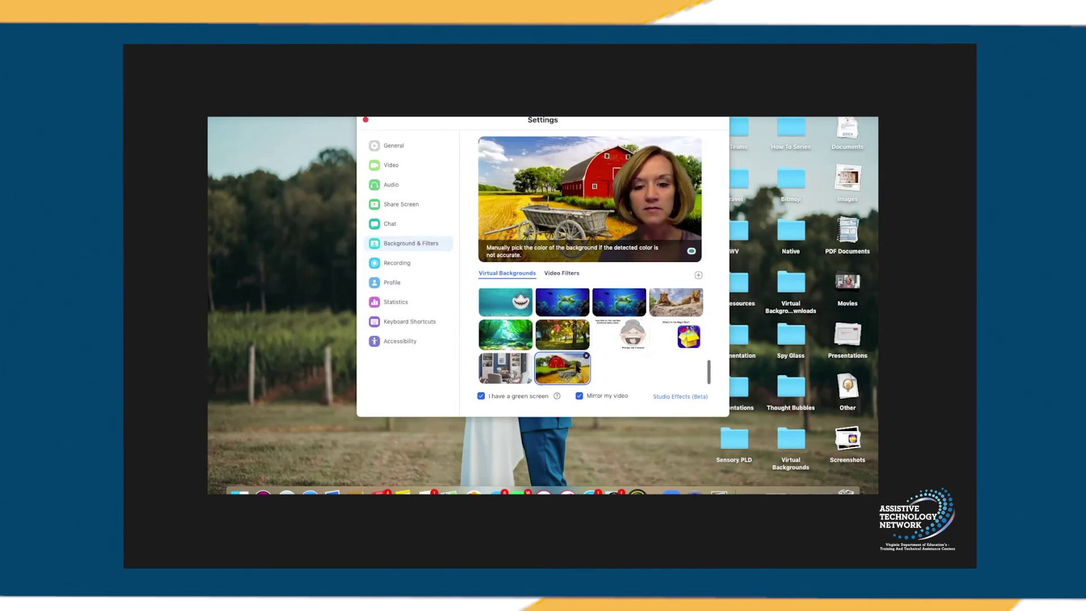